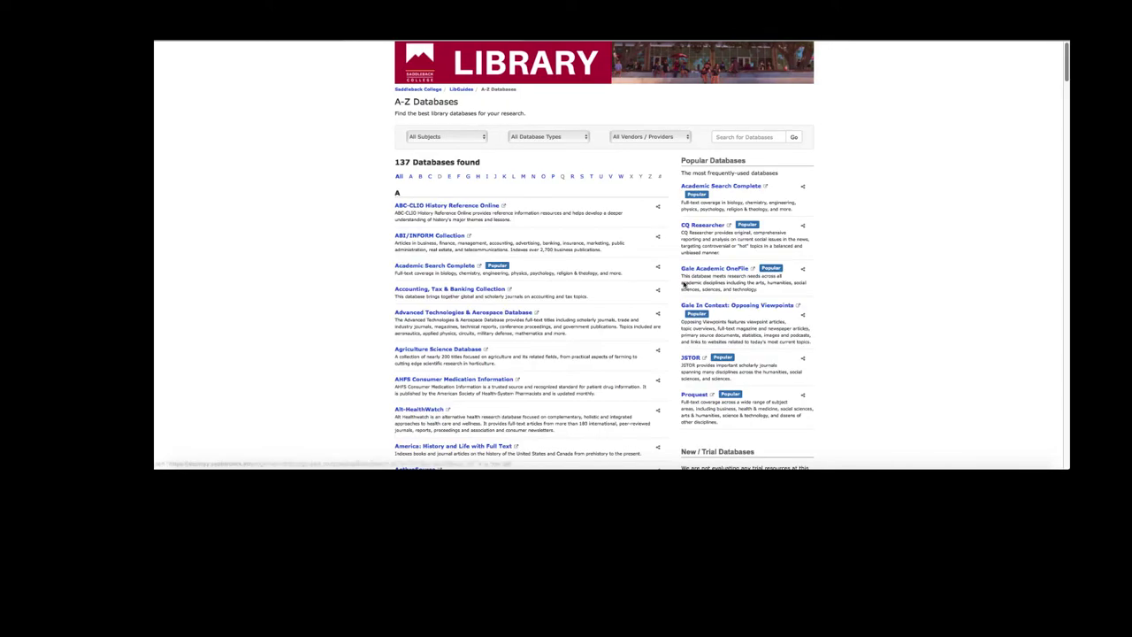
- Filter the A-Z Databases list to the Psychology subject and open APA PsycArticles
scroll(591, 306, "down", 1)
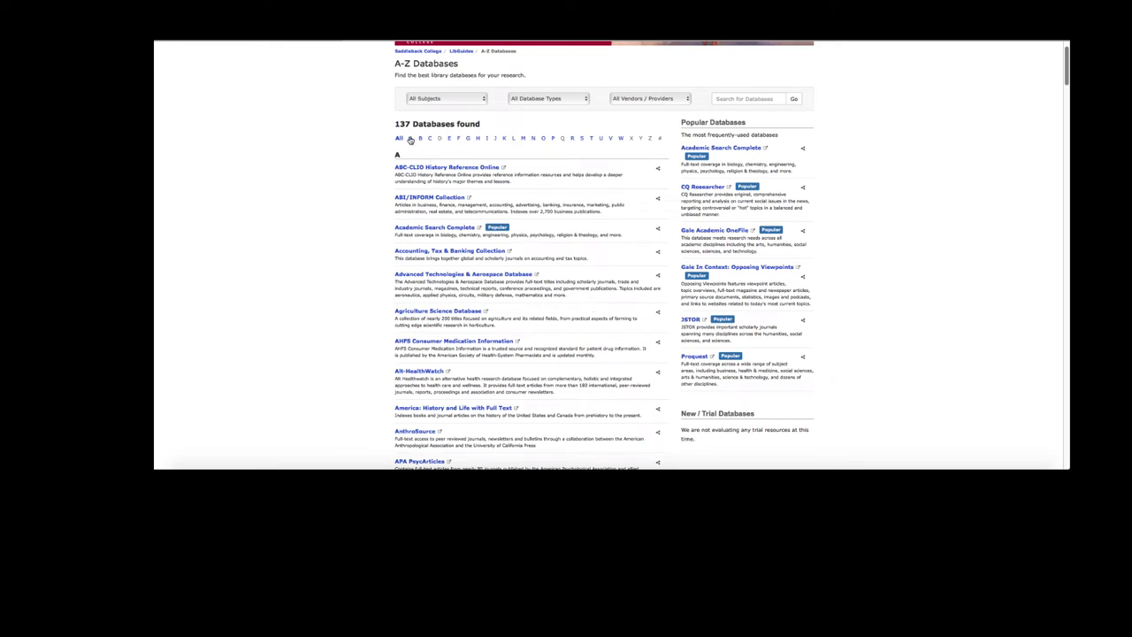
scroll(437, 249, "down", 2)
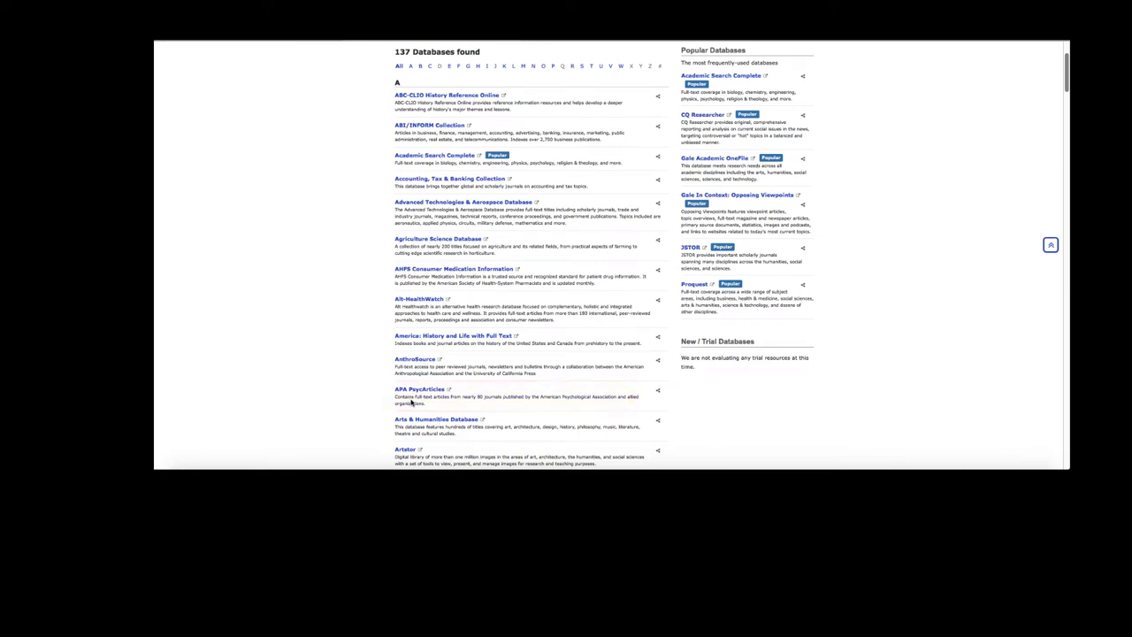
scroll(411, 402, "up", 3)
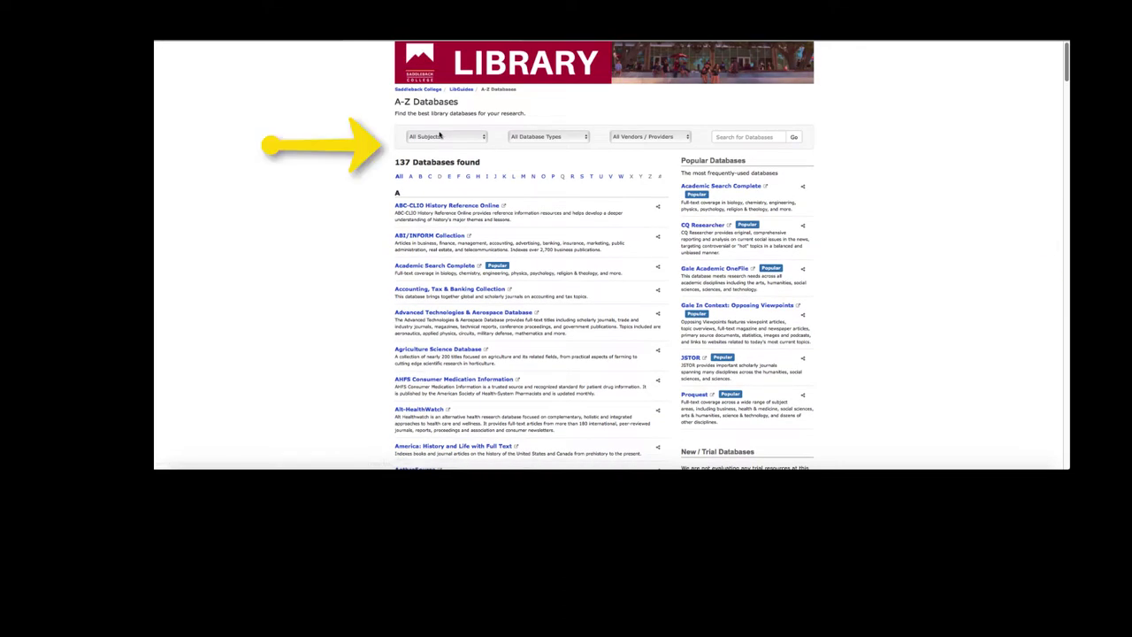
left_click(446, 137)
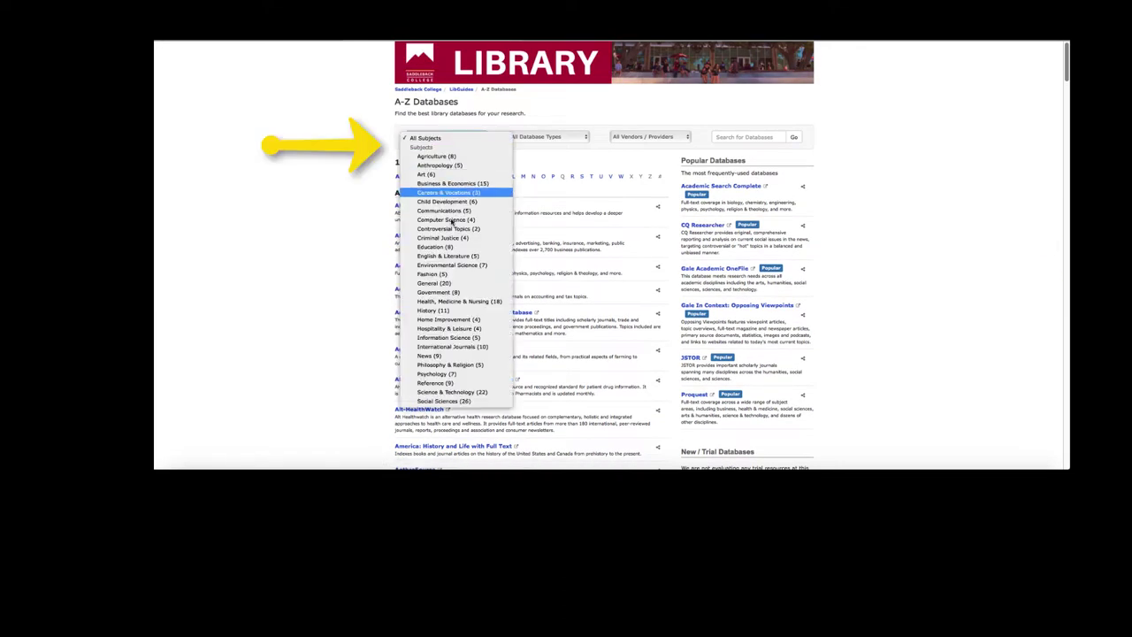
left_click(471, 374)
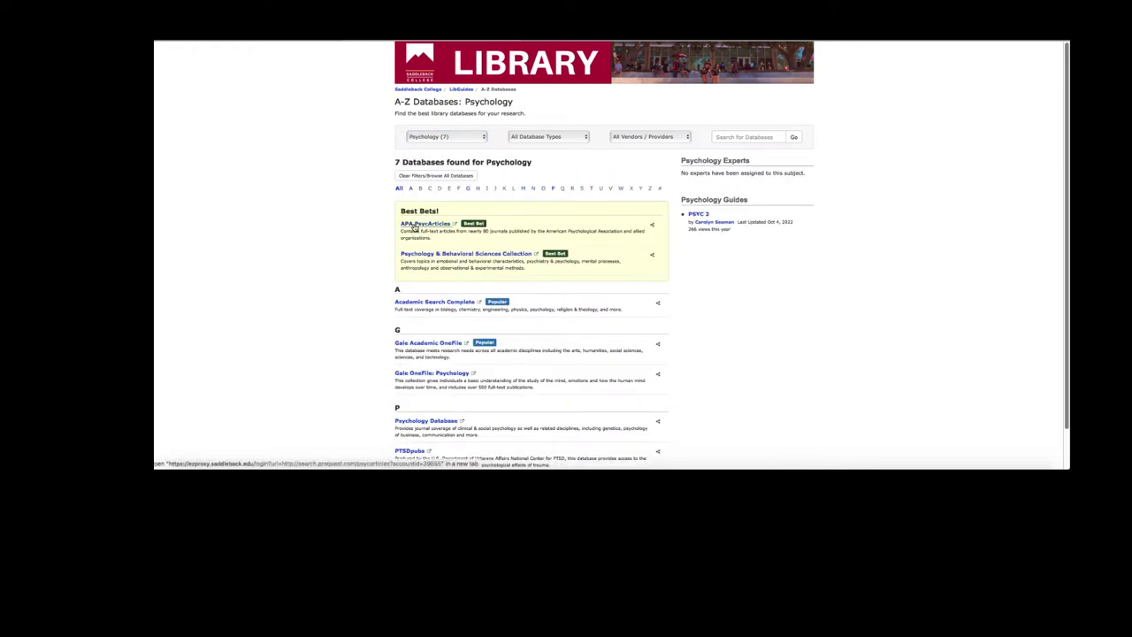
left_click(413, 225)
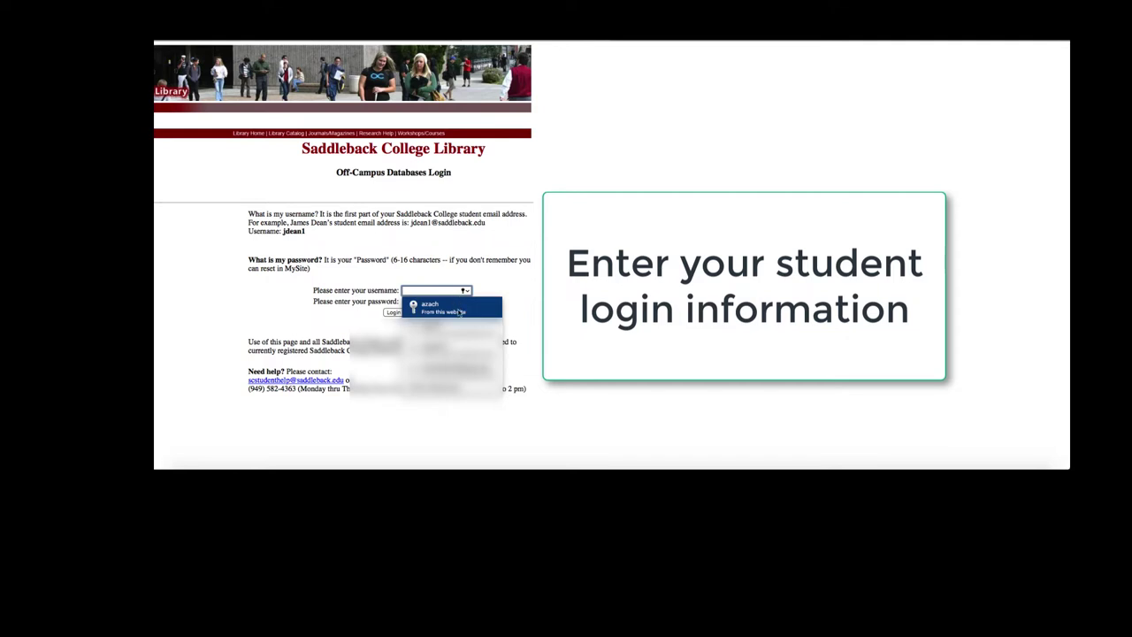
- Log in using the saved student username from the autofill list
left_click(459, 312)
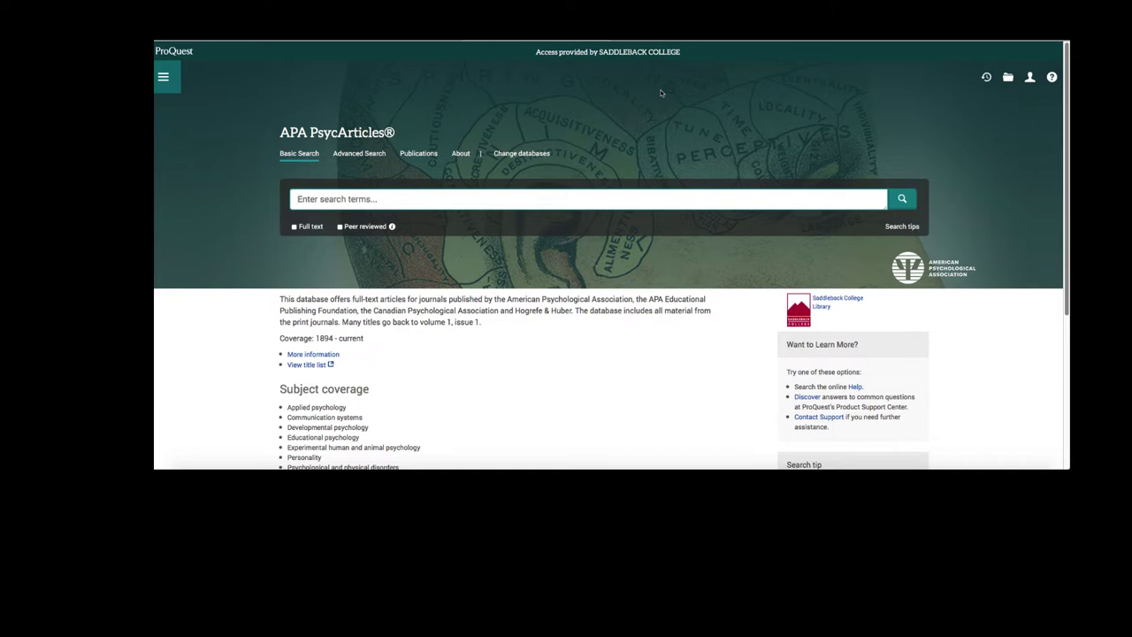
- Enter 'ADHD AND Anxiety' as the search terms and tick Full text and Peer reviewed
left_click(180, 51)
type("ADHD AND Anxiety")
left_click(294, 226)
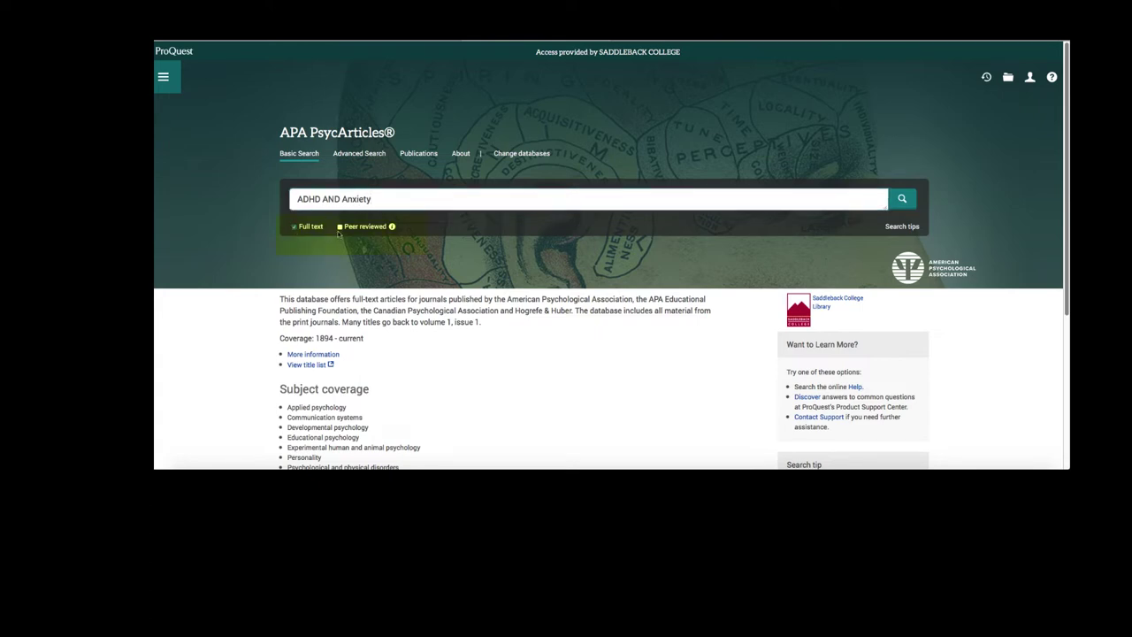
left_click(339, 227)
- Run the full-text, peer-reviewed ADHD AND Anxiety search
left_click(907, 206)
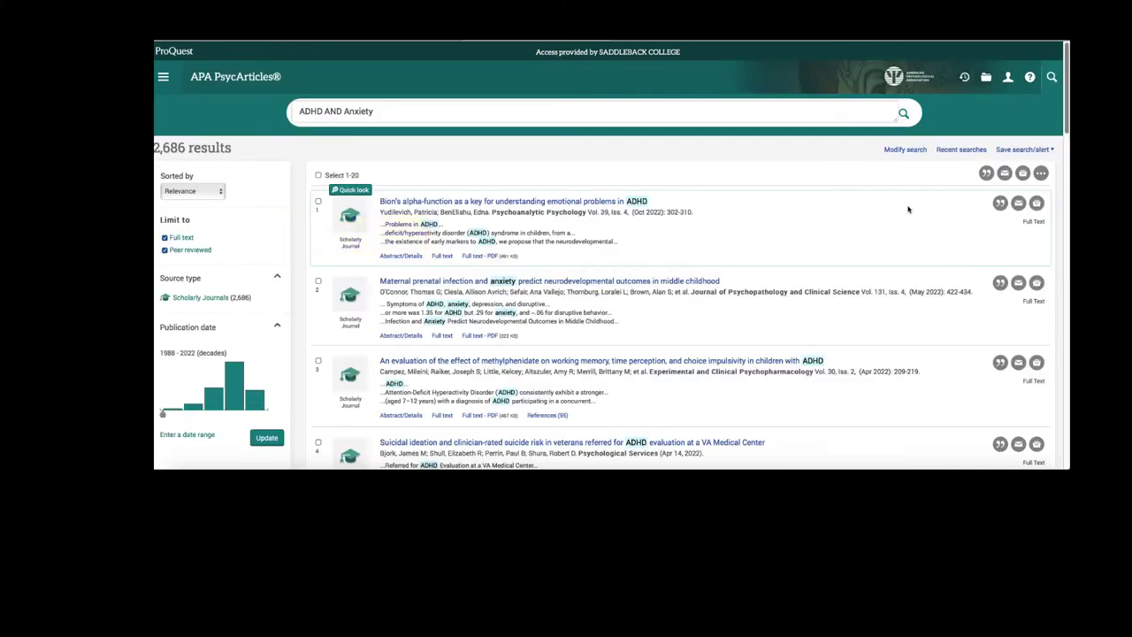
mouse_move(208, 119)
left_mouse_down()
mouse_move(181, 175)
mouse_move(232, 123)
left_mouse_up()
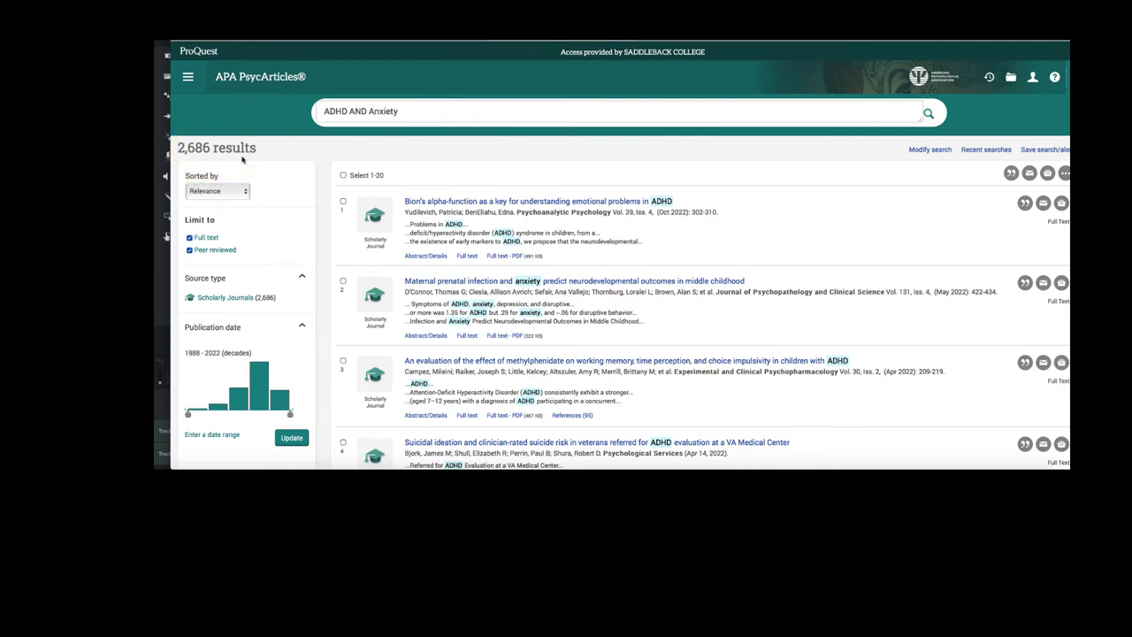
scroll(252, 265, "down", 1)
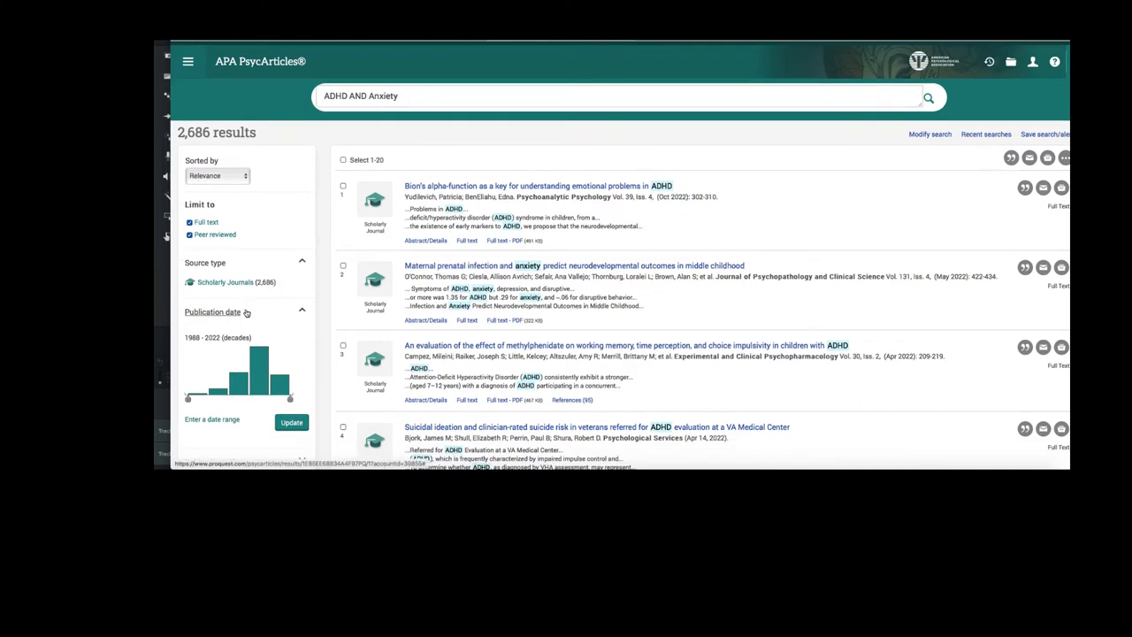
- Limit the publication date range to 2017 through 2022
left_click(224, 421)
left_click(226, 381)
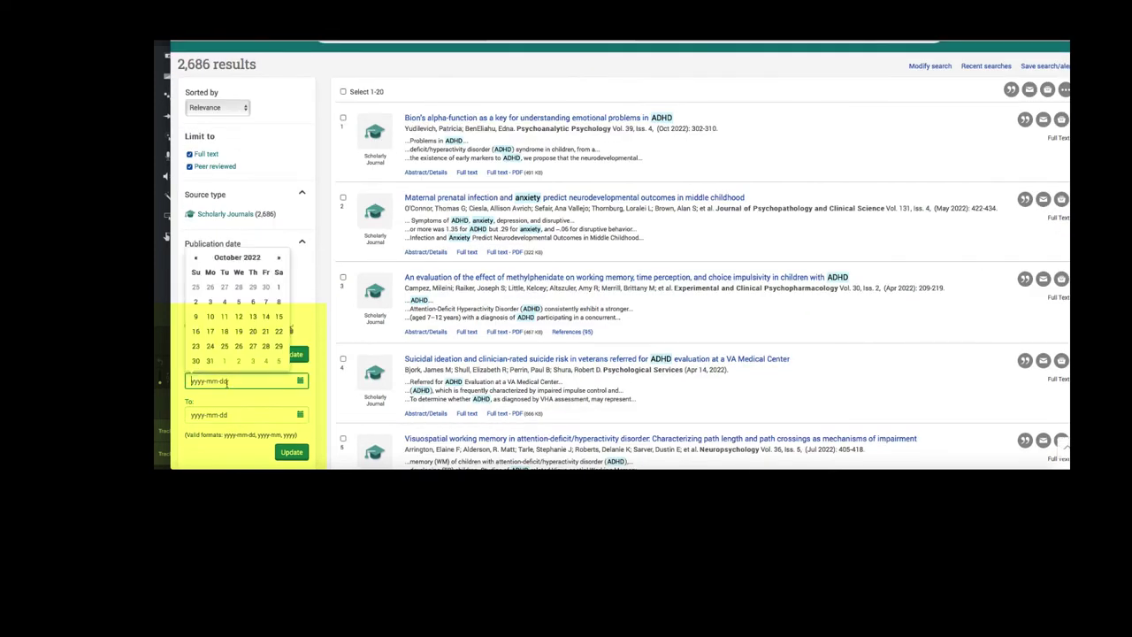
type("2017")
left_click(219, 414)
type("2022")
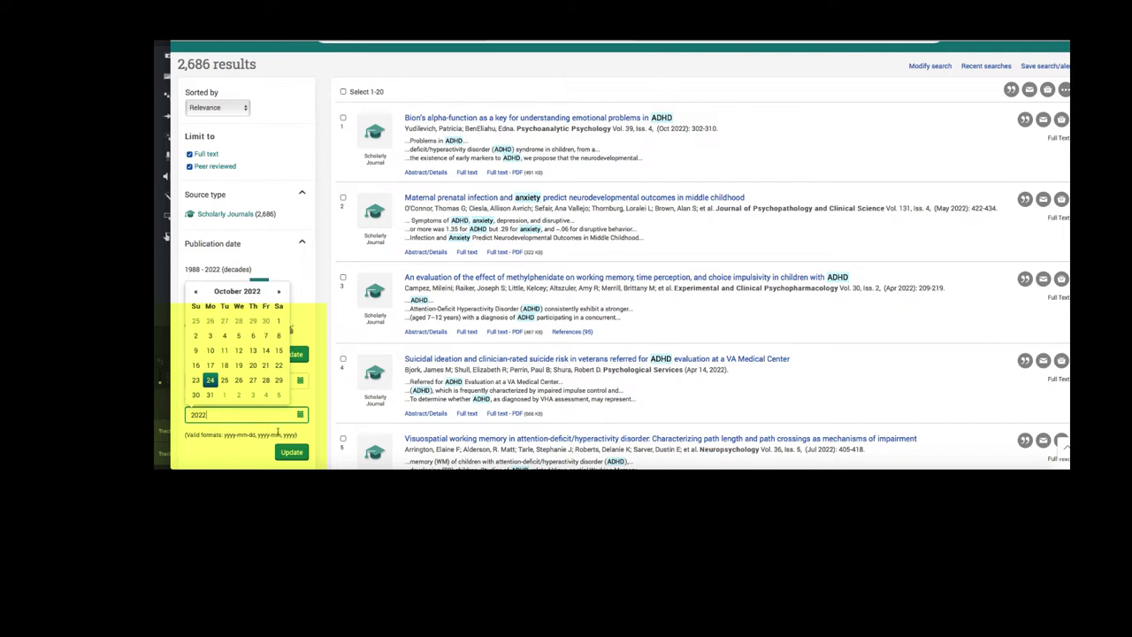
left_click(292, 452)
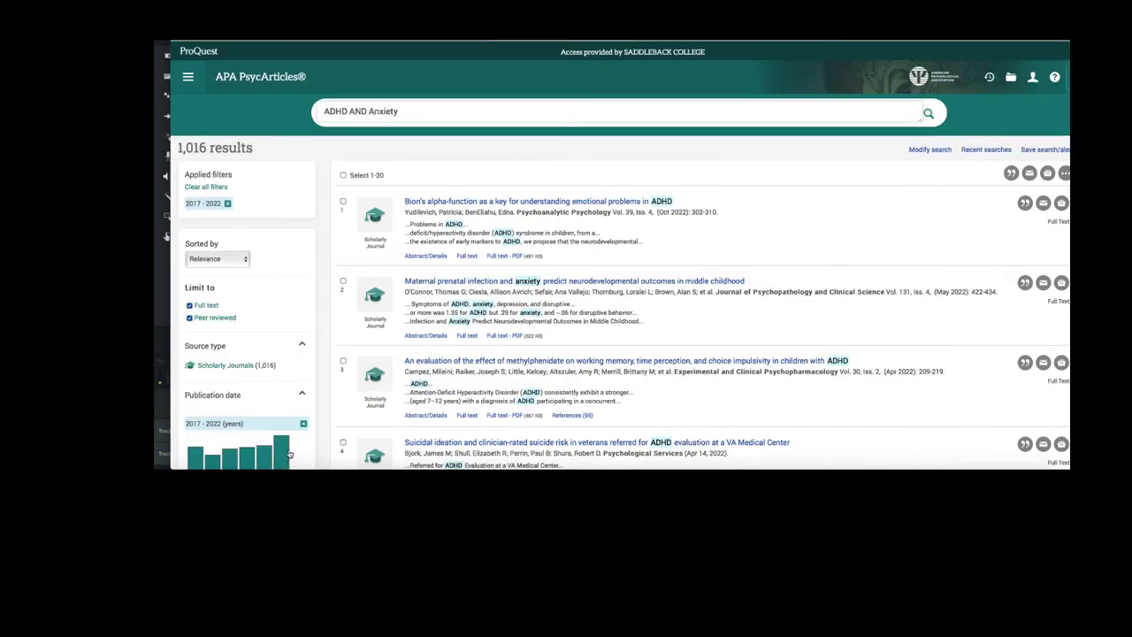
- Append 'AND children' to the existing query and rerun the search
mouse_move(289, 453)
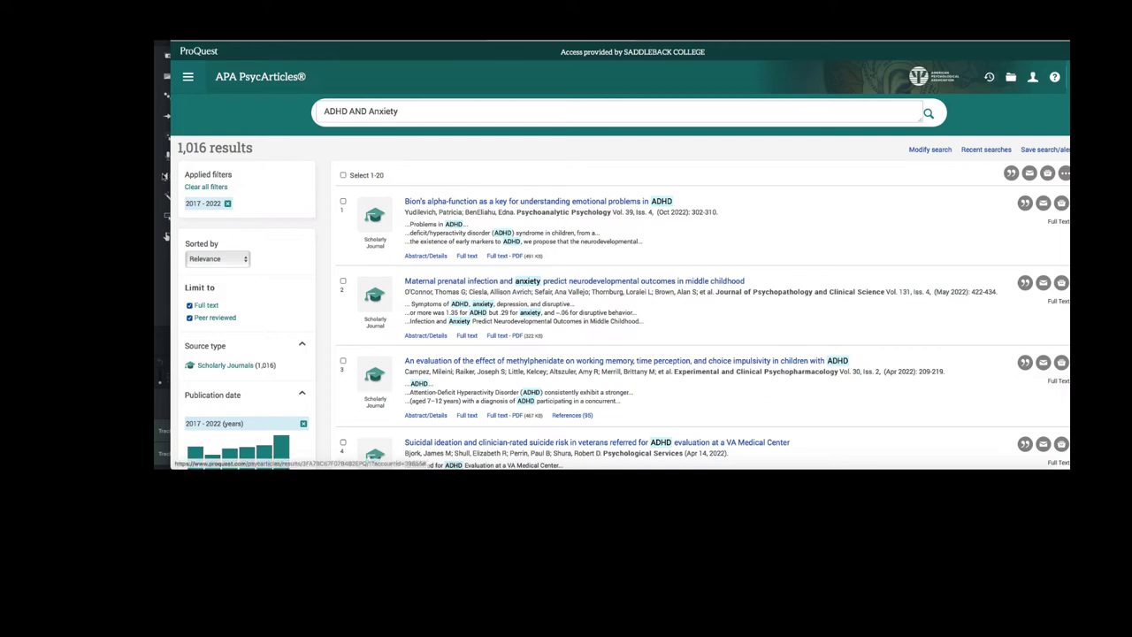
left_click(437, 107)
type("AND childre")
type("n")
key("Return")
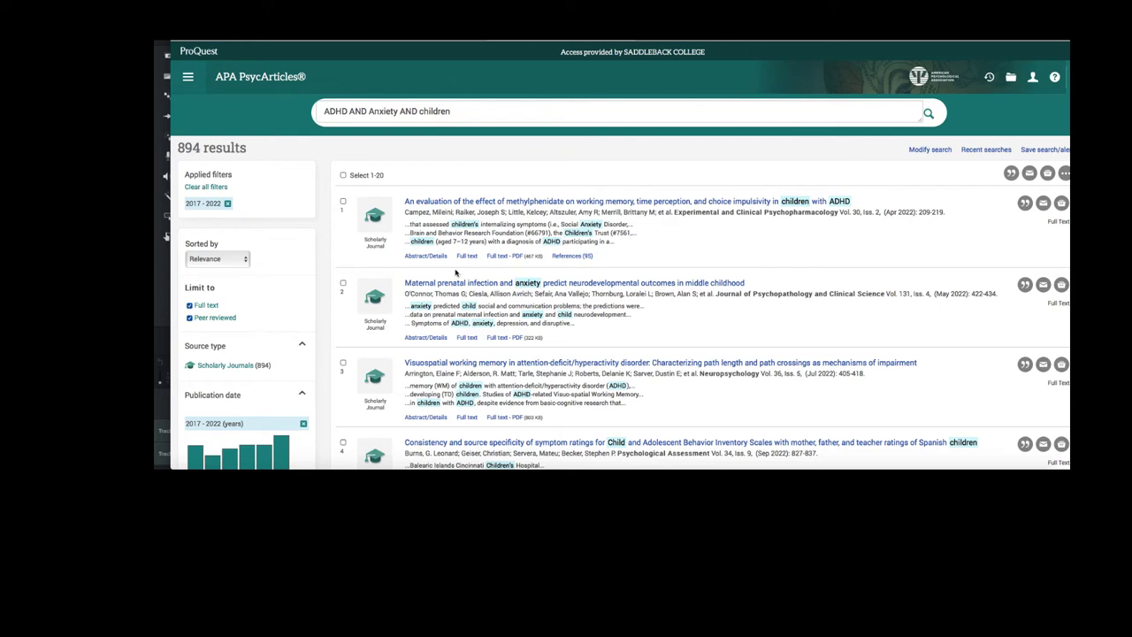
- Open the first result, the methylphenidate study, and expand its full abstract
left_click(602, 205)
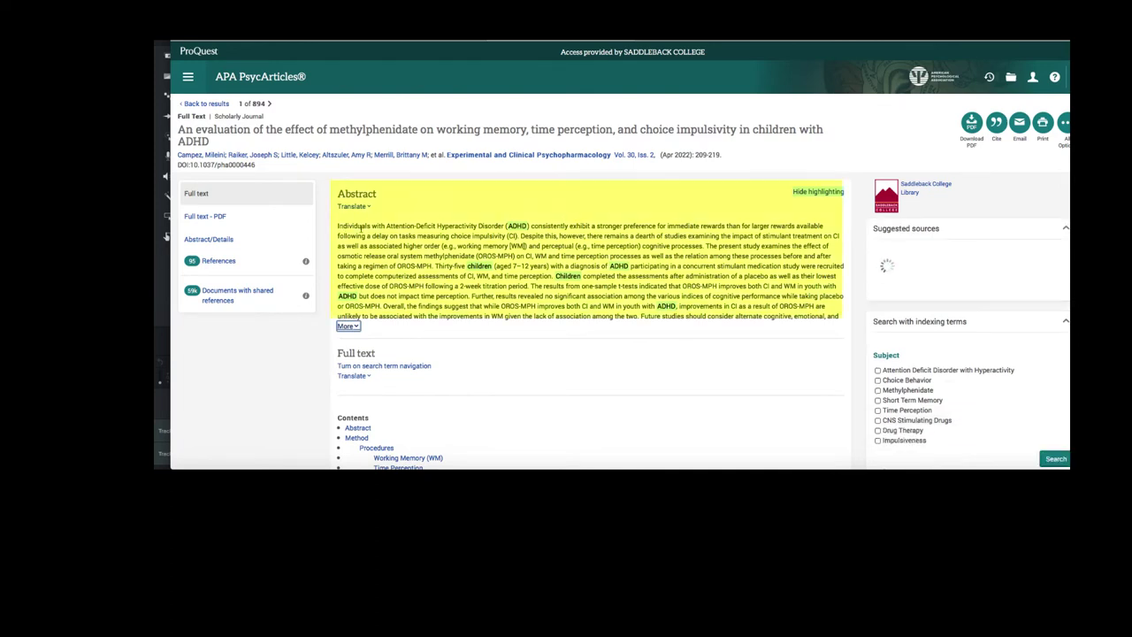
left_click(346, 326)
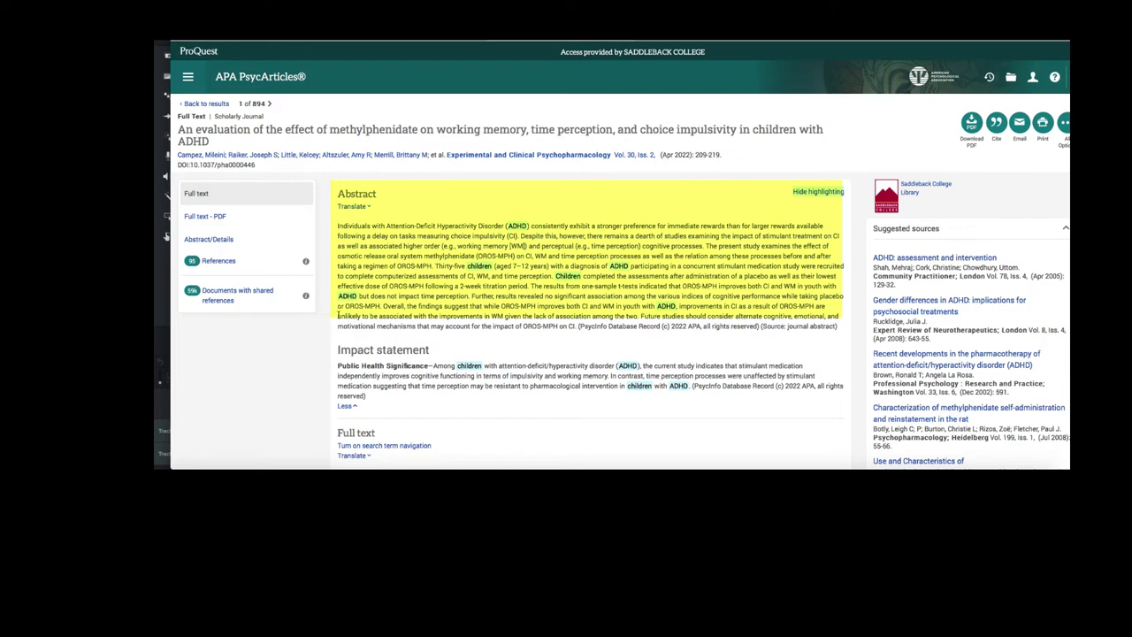
left_click(338, 314)
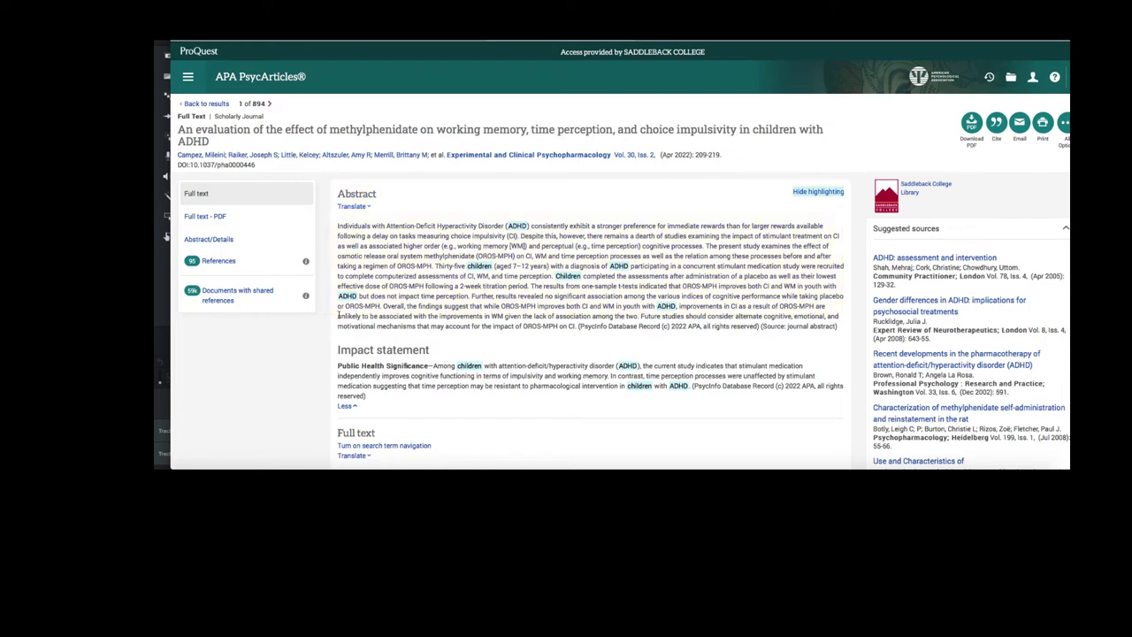
- View the article's Full text - PDF and scroll through it
left_click(214, 219)
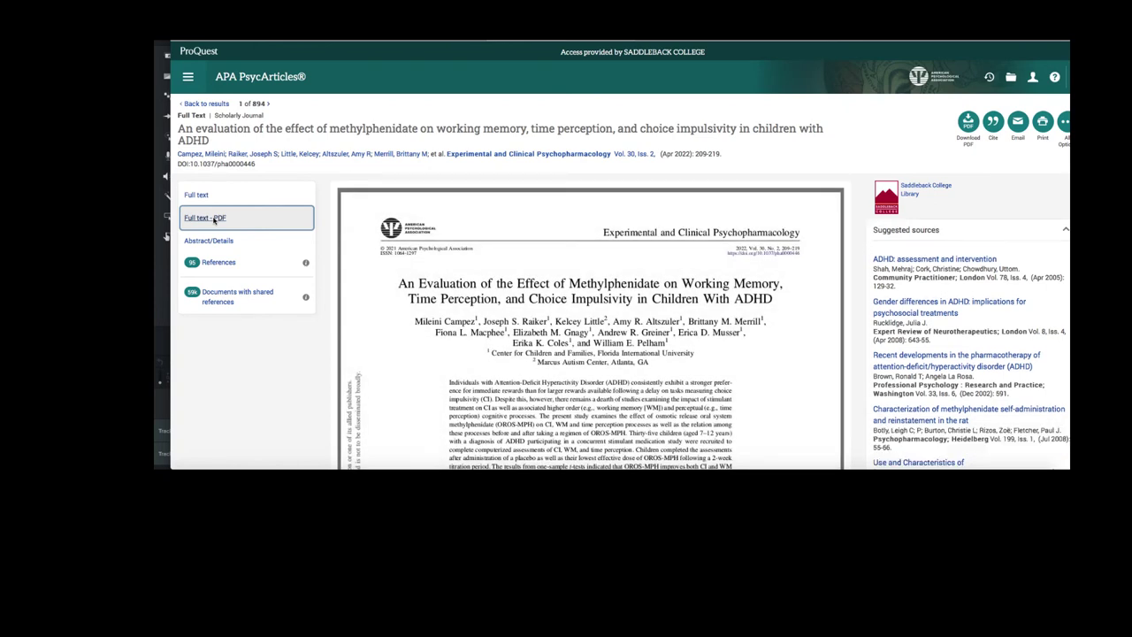
scroll(573, 339, "down", 5)
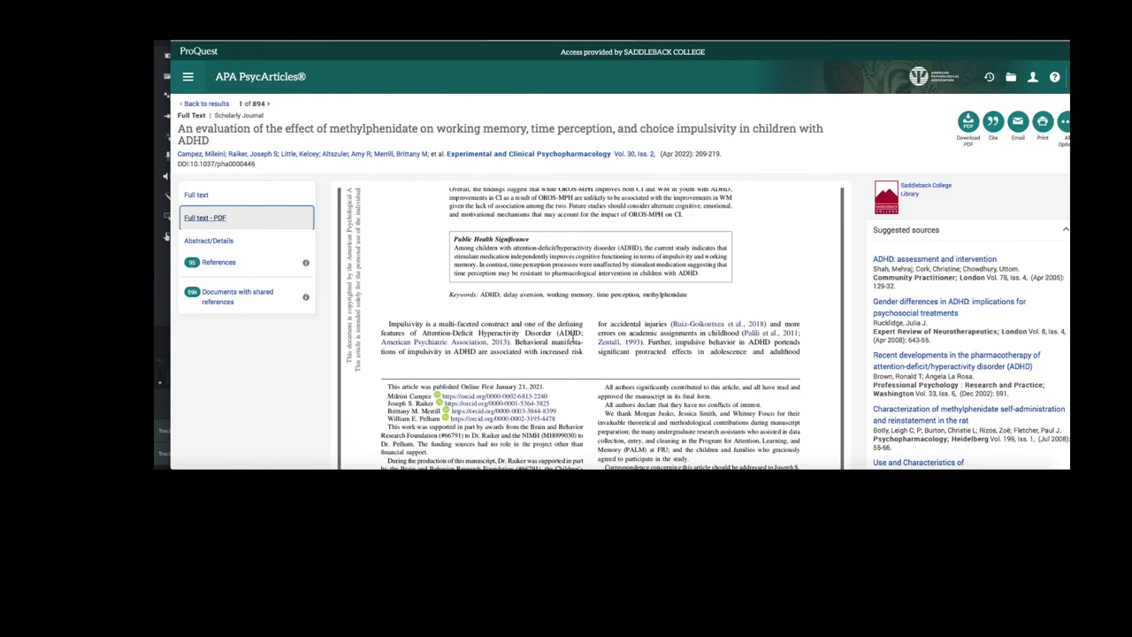
scroll(573, 338, "down", 3)
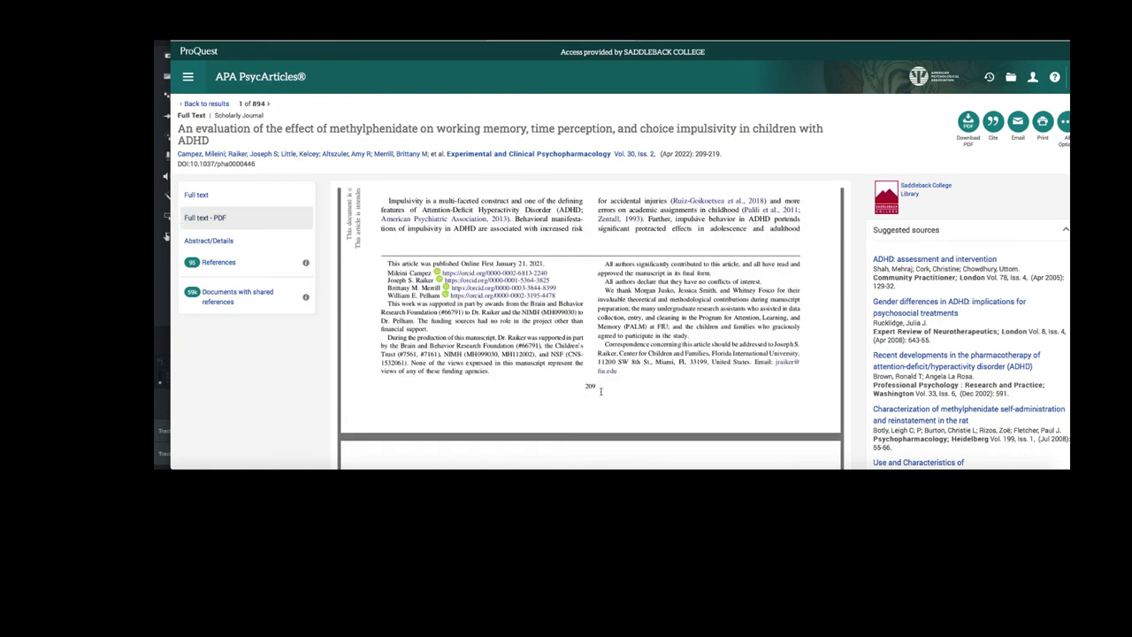
left_click(599, 389)
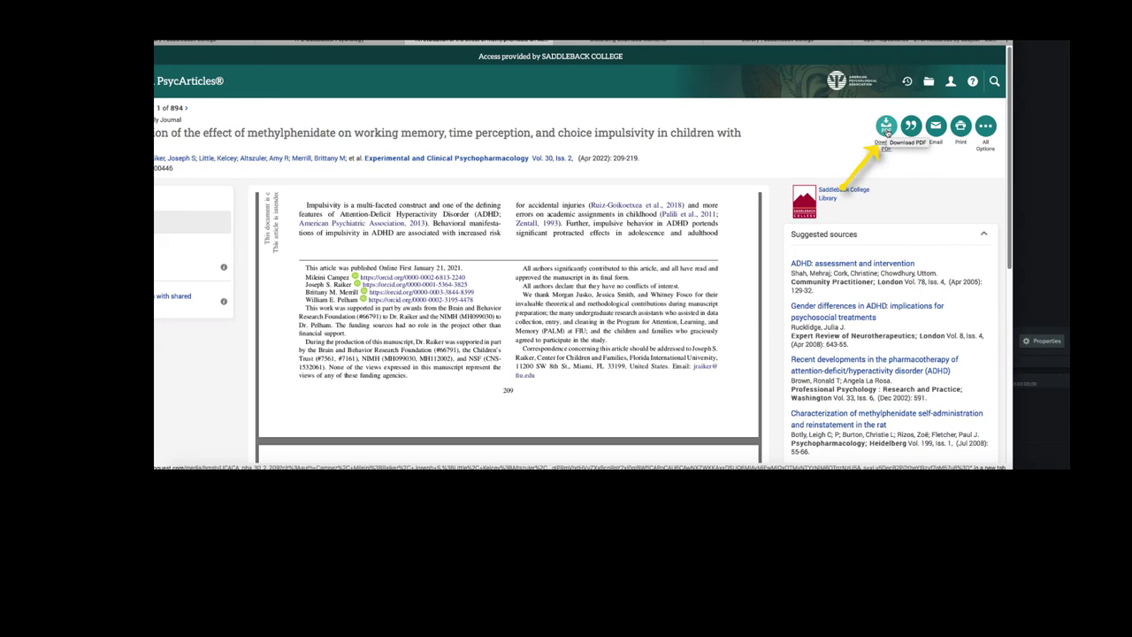
left_click(985, 131)
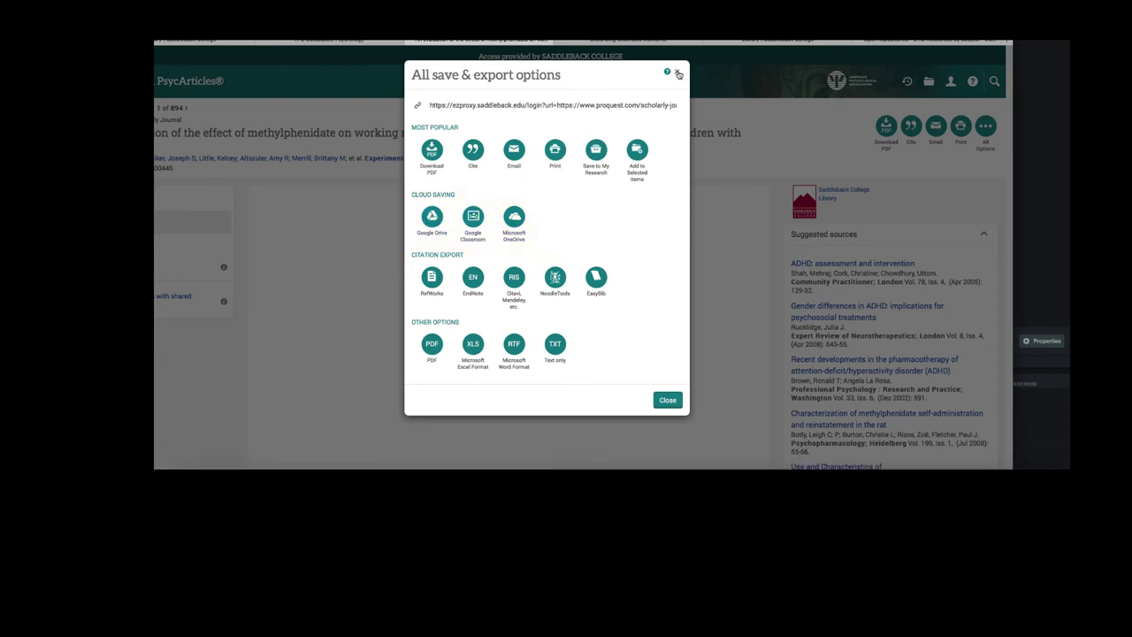
left_click(679, 73)
scroll(679, 89, "down", 1)
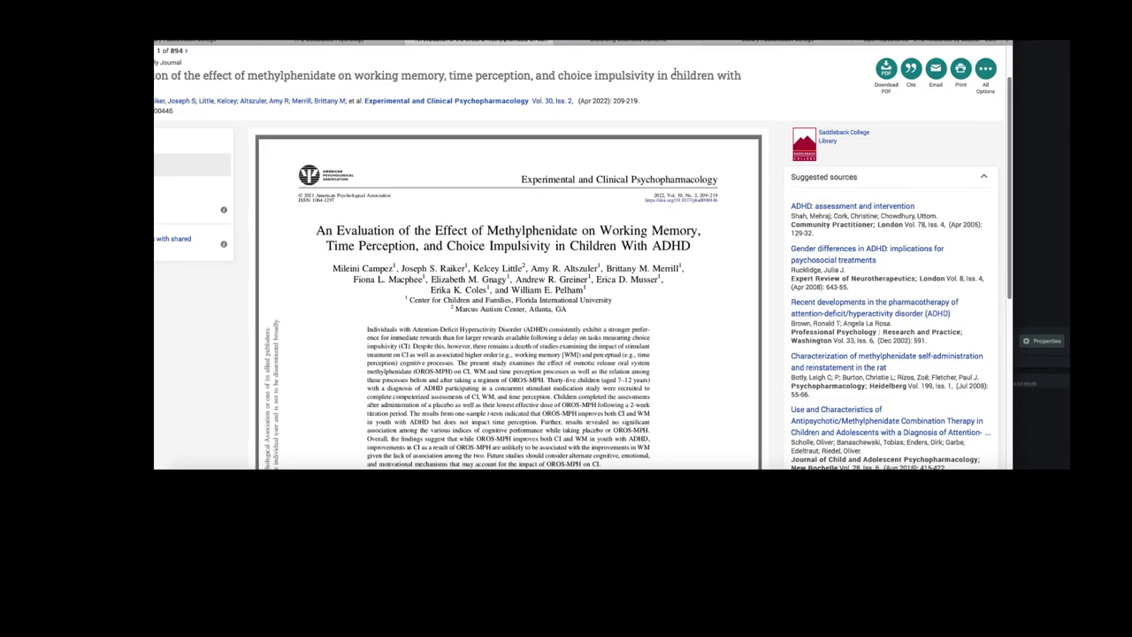
- Cite the article in APA 7th - American Psychological Association style and highlight the reference
left_click(916, 75)
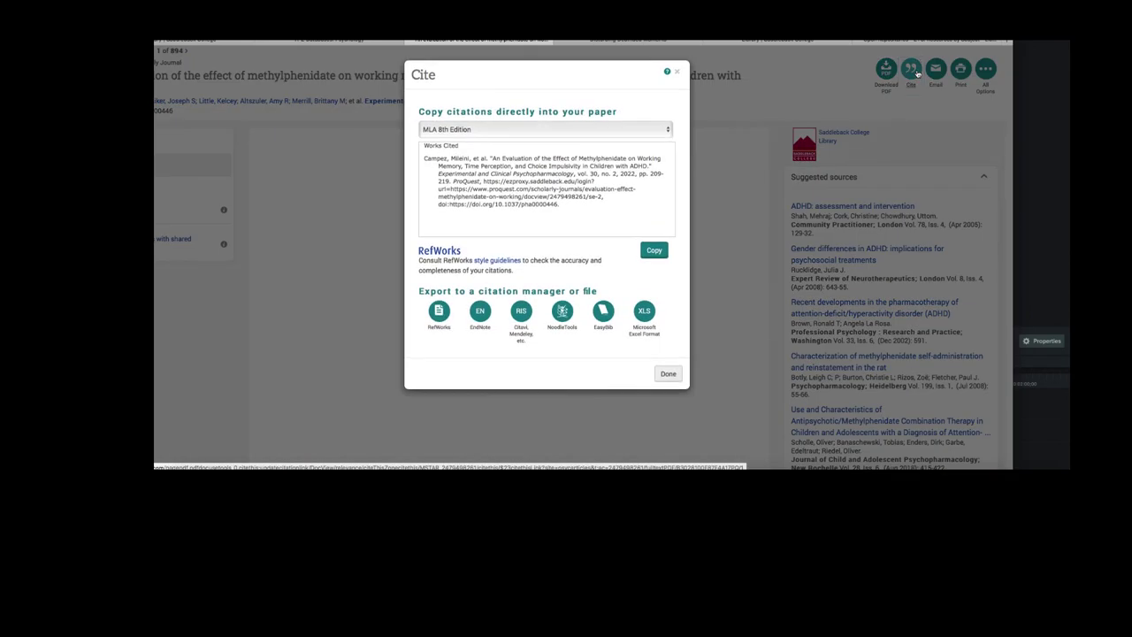
left_click(661, 129)
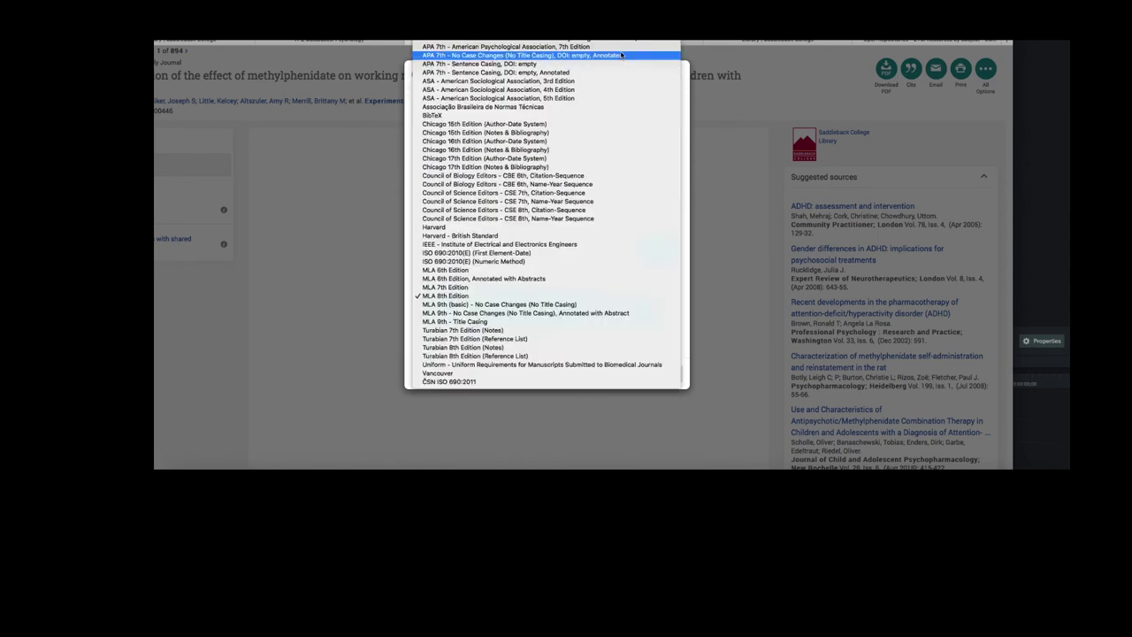
left_click(622, 48)
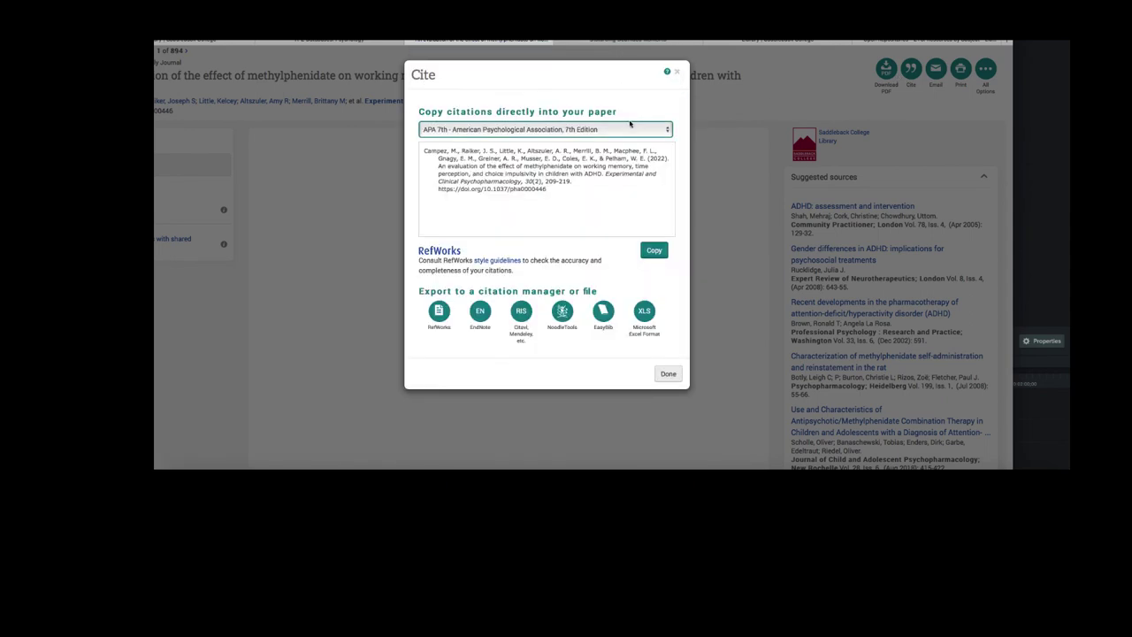
left_click_drag(423, 150, 578, 193)
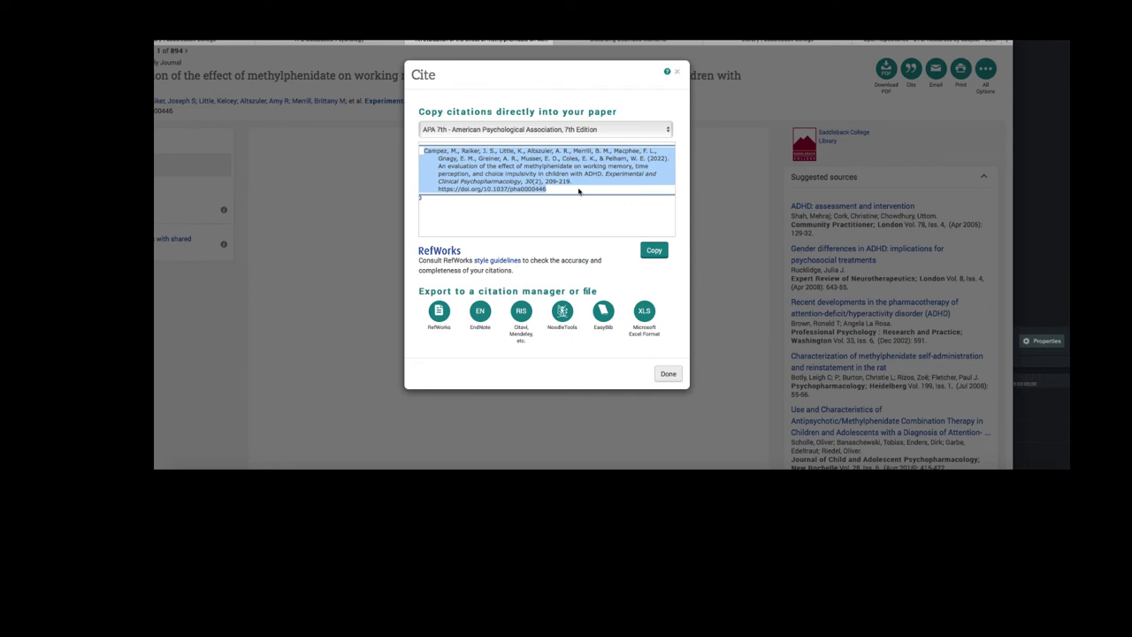